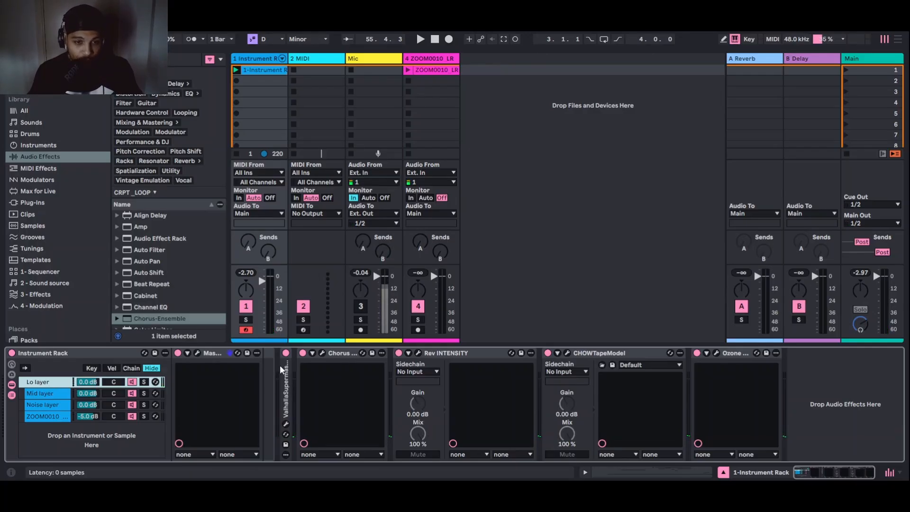
Step: Bypass the ValhallaSupermassive, Chorus, Rev INTENSITY, CHOWTapeModel and Ozone effects that follow the Instrument Rack
left_click(286, 353)
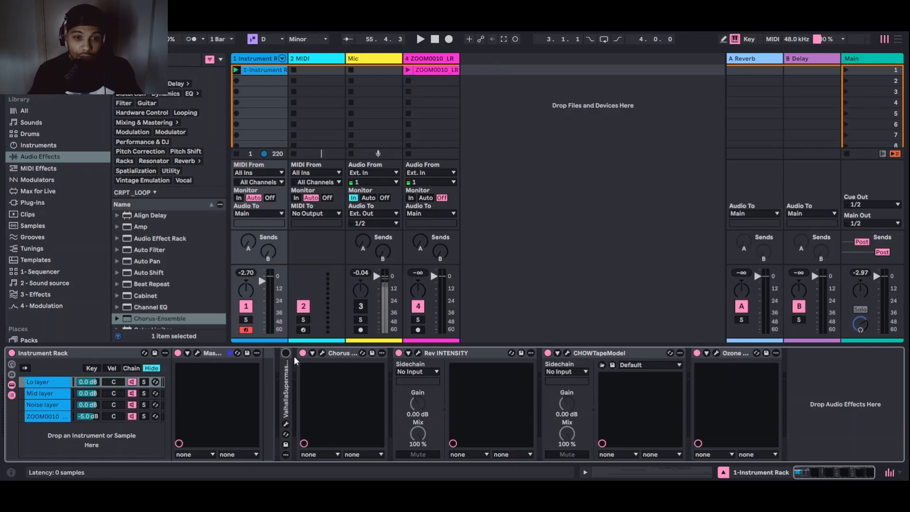
left_click(303, 352)
left_click(398, 353)
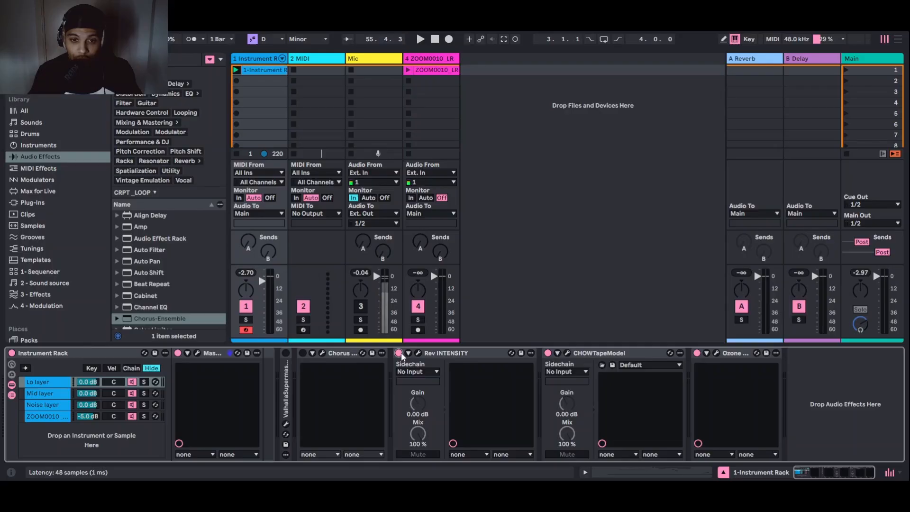
left_click(547, 353)
left_click(697, 353)
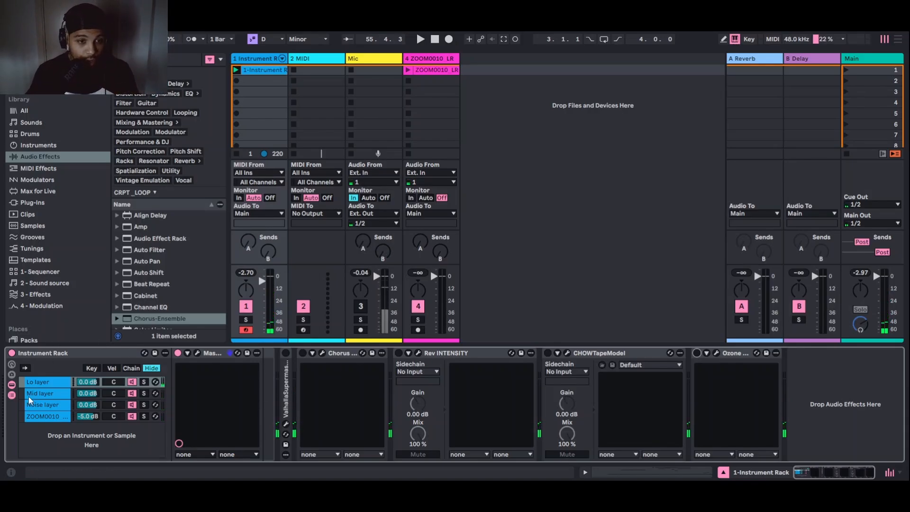
Step: Mute the Mid layer, Noise layer and ZOOM0010 chains in the Instrument Rack
left_click(132, 393)
left_click(132, 404)
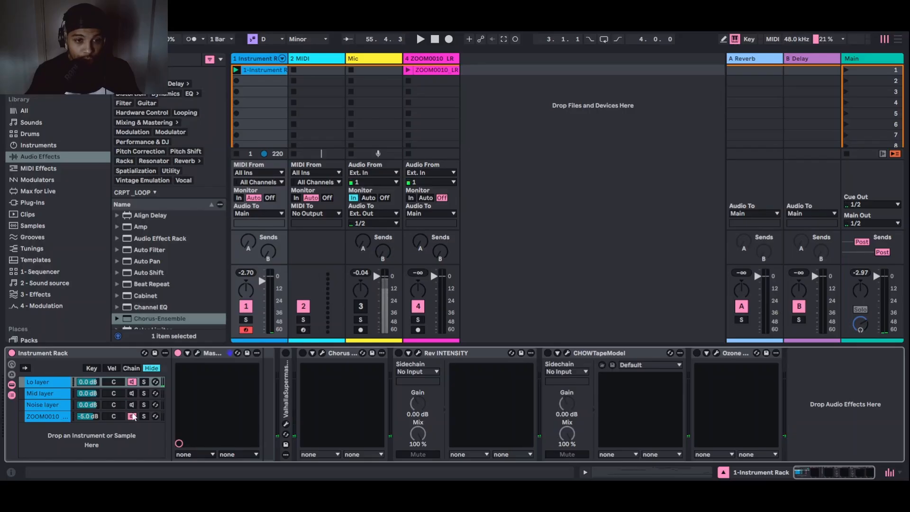
left_click(132, 416)
Step: Open the Lo layer's Massive X and examine the wavetable choices for its first oscillator
left_click(58, 383)
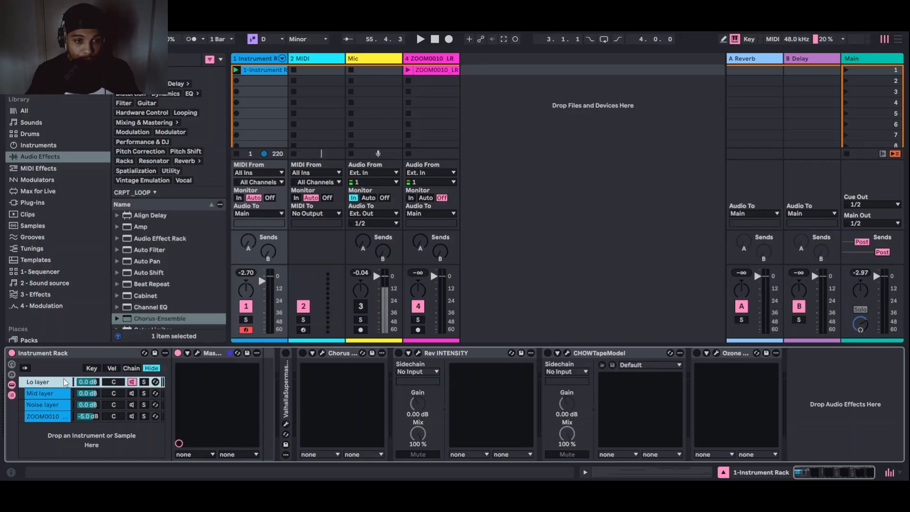
left_click(197, 353)
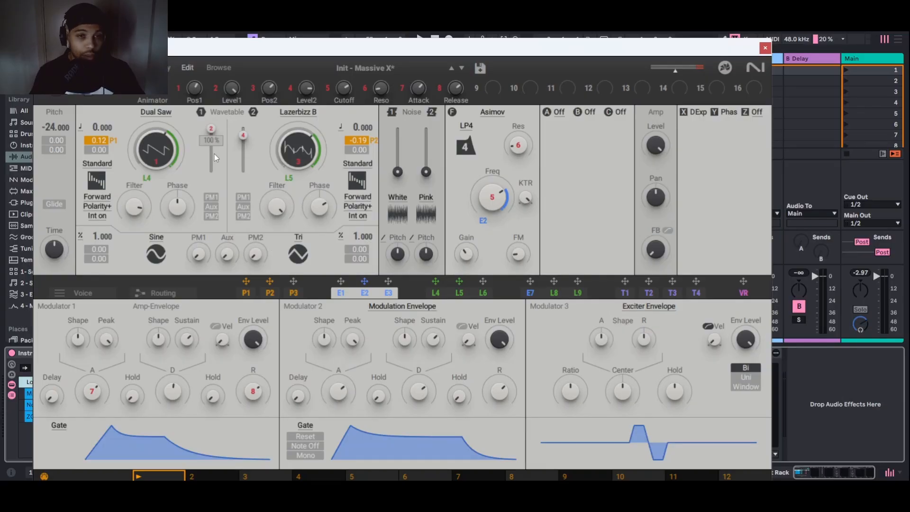
left_click(161, 118)
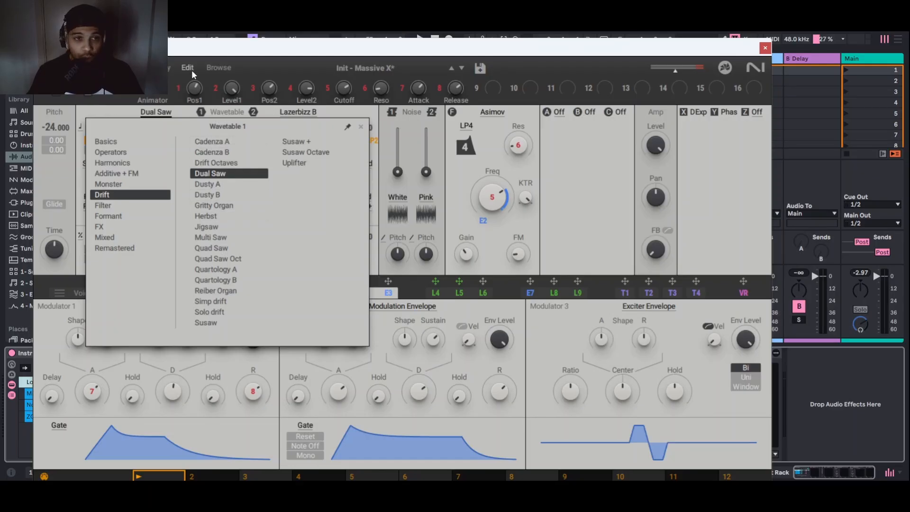
left_click(362, 127)
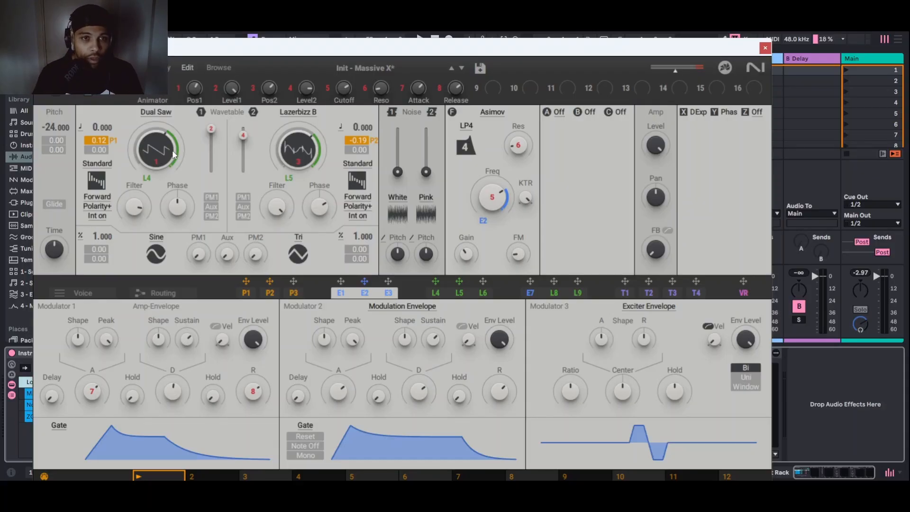
Step: Examine the Lo layer's LFO modulators L4 to L6 and the P1 performer curve with its rate
left_click(433, 294)
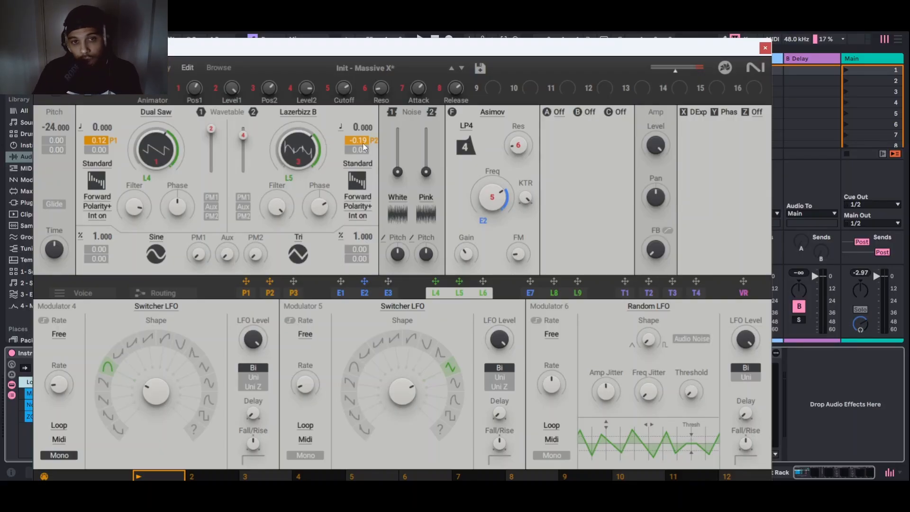
left_click(246, 295)
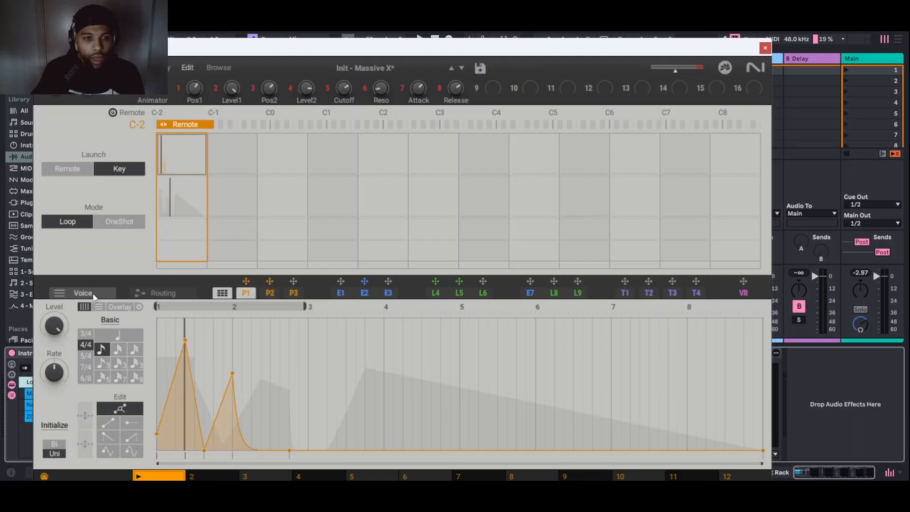
mouse_move(53, 373)
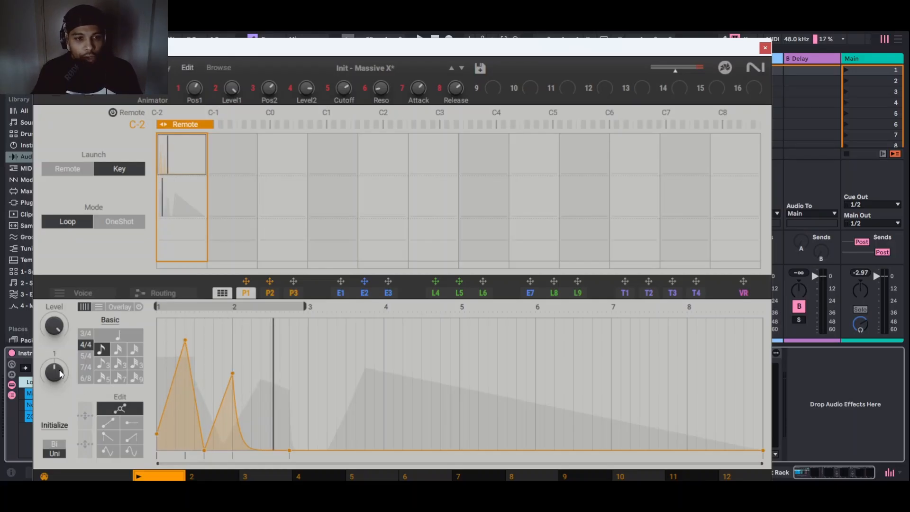
left_click_drag(54, 373, 54, 373)
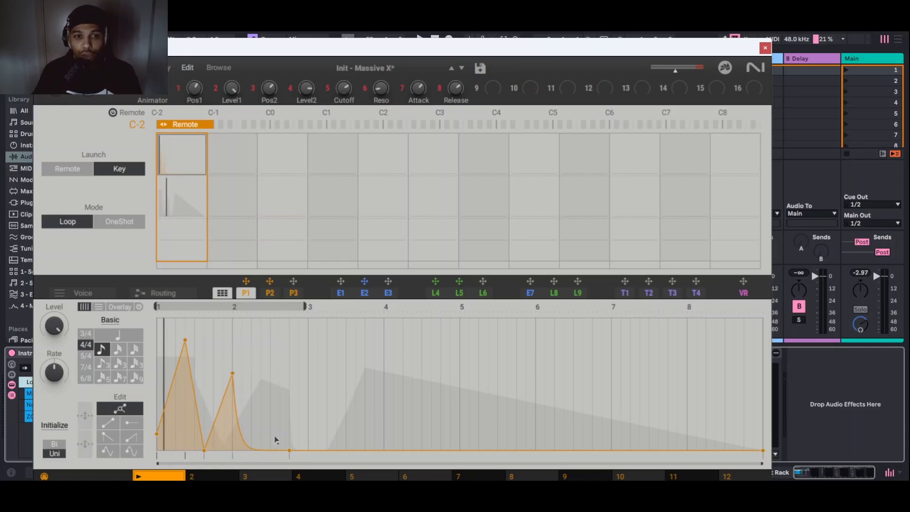
Step: Examine the Lo layer's voice settings and the attack, decay shape and sustain of its amp envelope
left_click(78, 293)
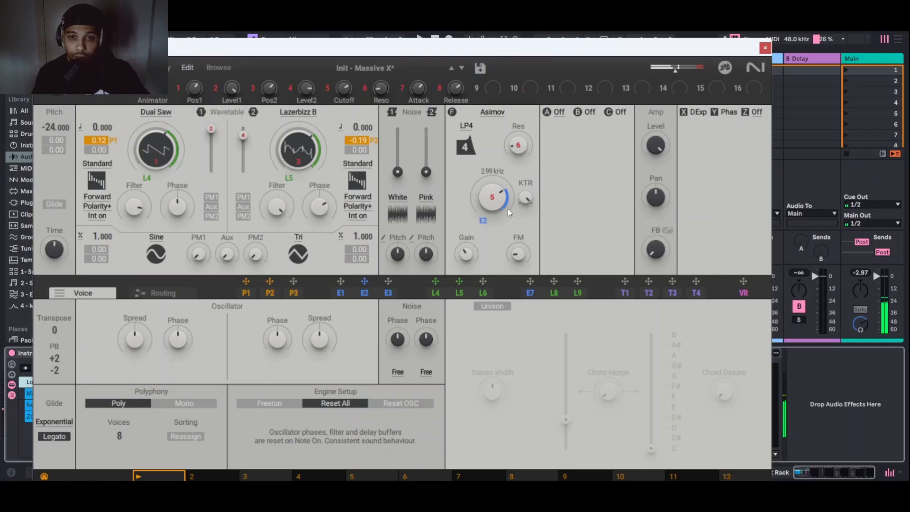
left_click(366, 294)
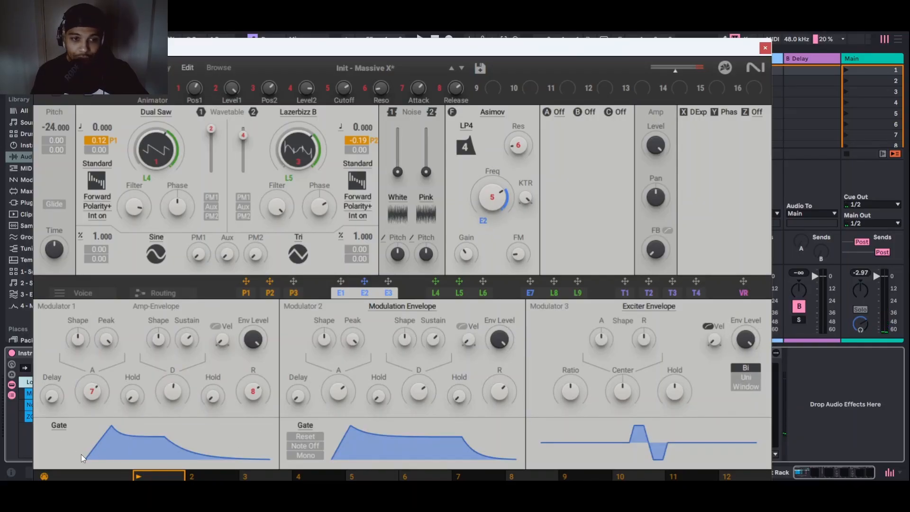
mouse_move(95, 394)
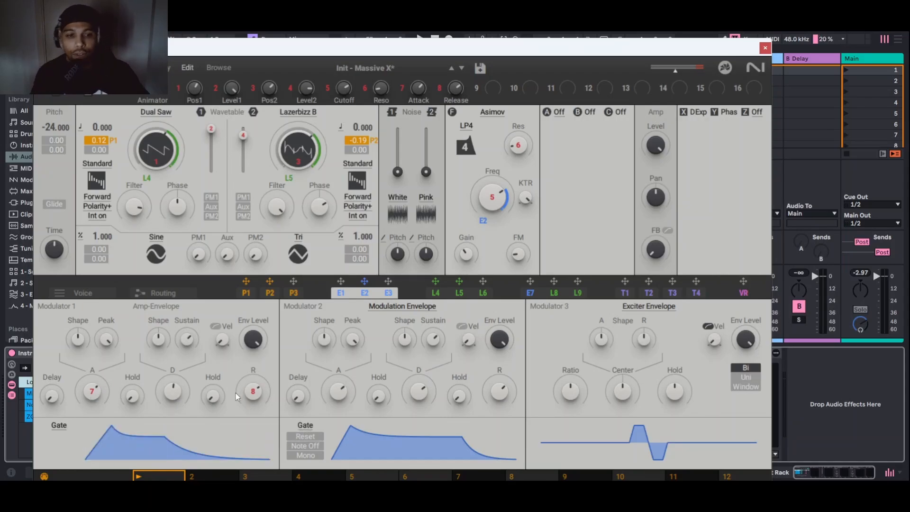
mouse_move(163, 336)
mouse_move(189, 342)
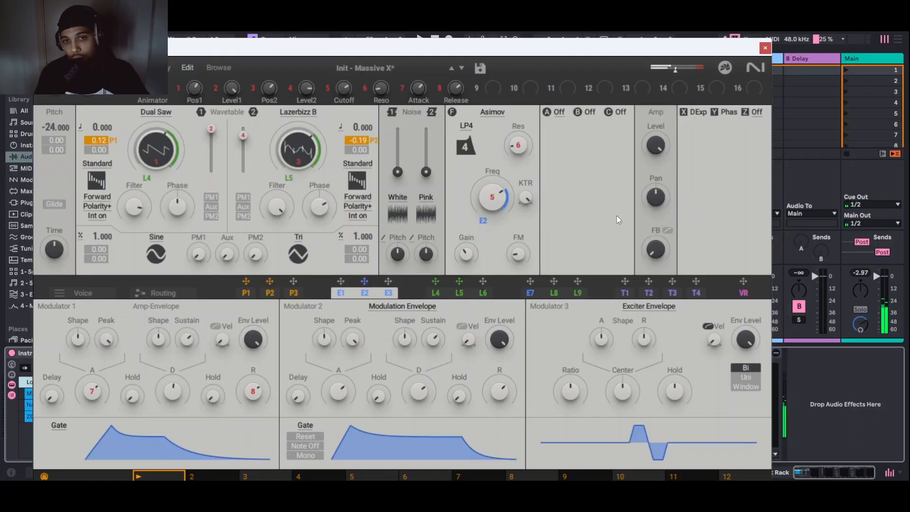
Step: Review the DExp and Phas effects of the Lo layer's Massive X and close the synth window
left_click(701, 113)
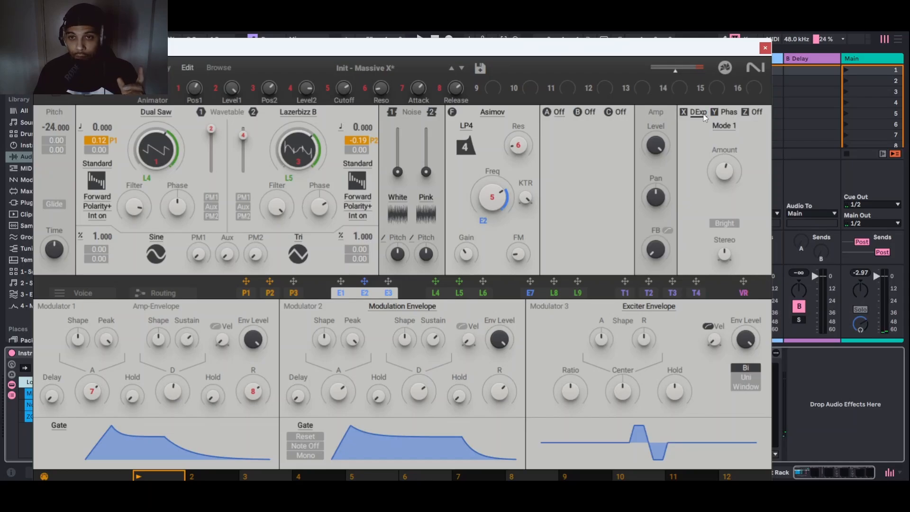
left_click(736, 113)
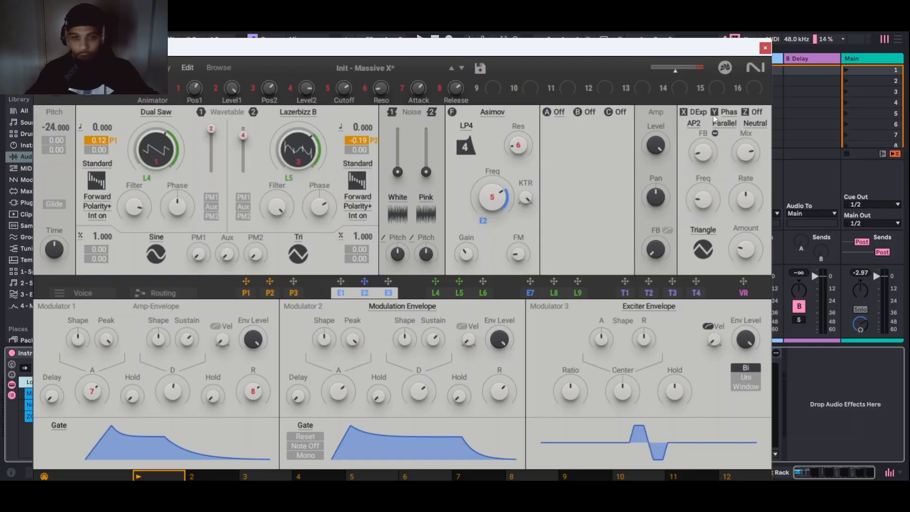
left_click(767, 47)
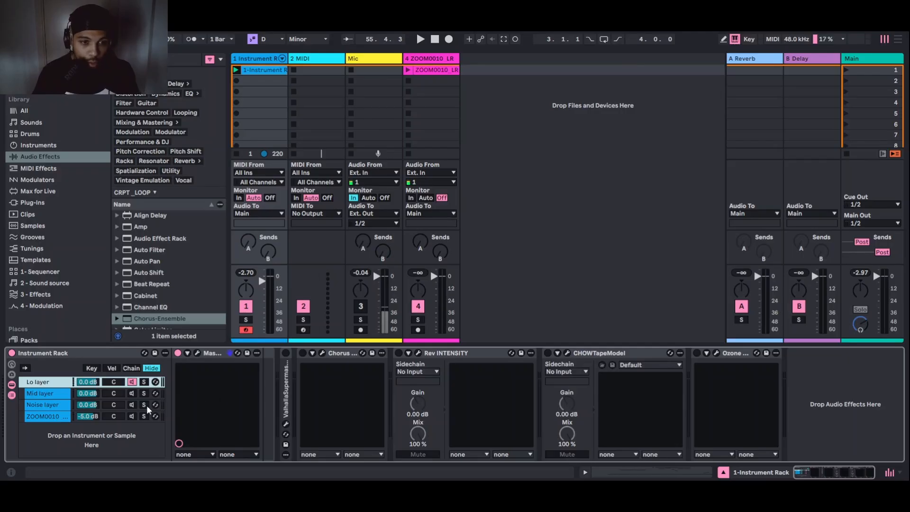
Step: Make the Mid layer the only active chain and open its Massive X, repositioning the window to show the controls
left_click(133, 393)
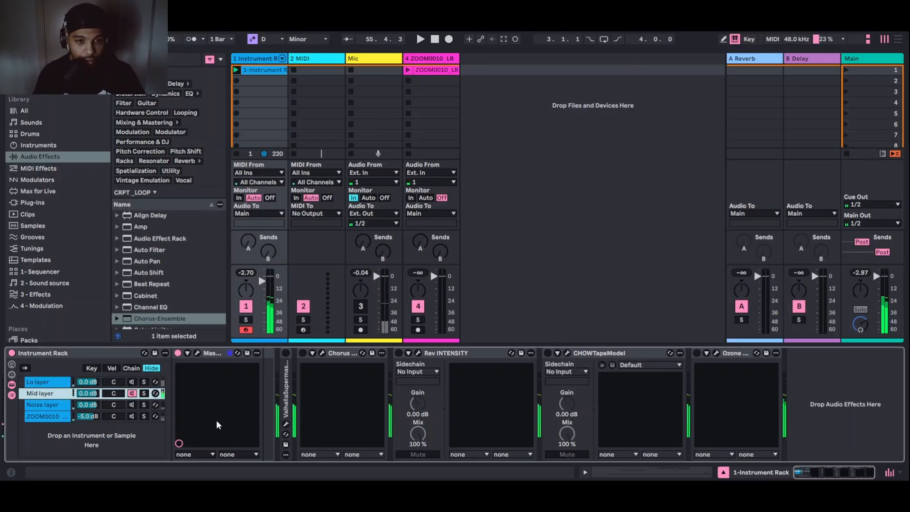
left_click(198, 354)
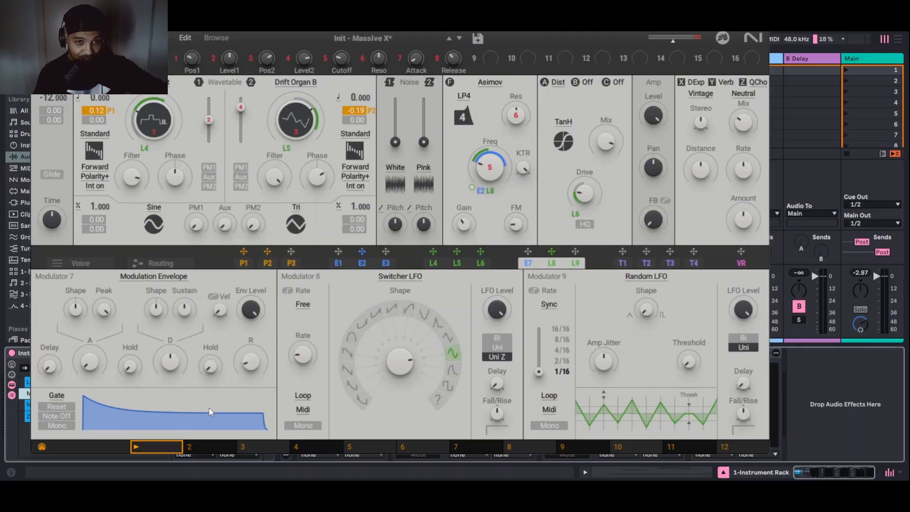
left_click_drag(85, 24, 161, 33)
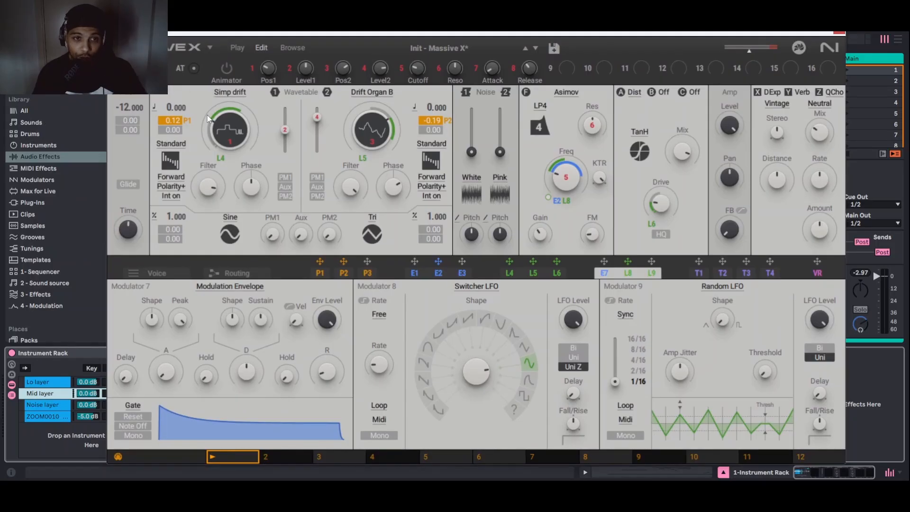
Step: Examine the Mid layer's first oscillator wavetable choices and the drive of its distortion module
left_click(230, 94)
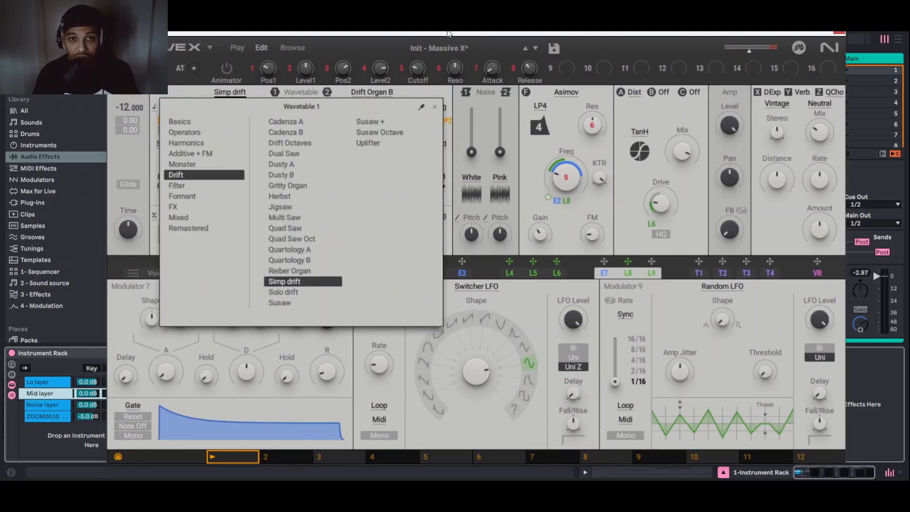
left_click(434, 107)
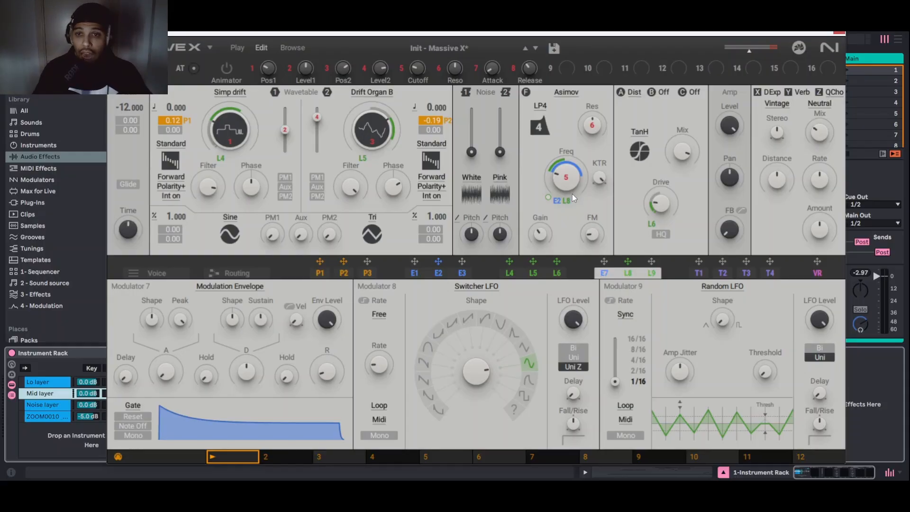
mouse_move(666, 214)
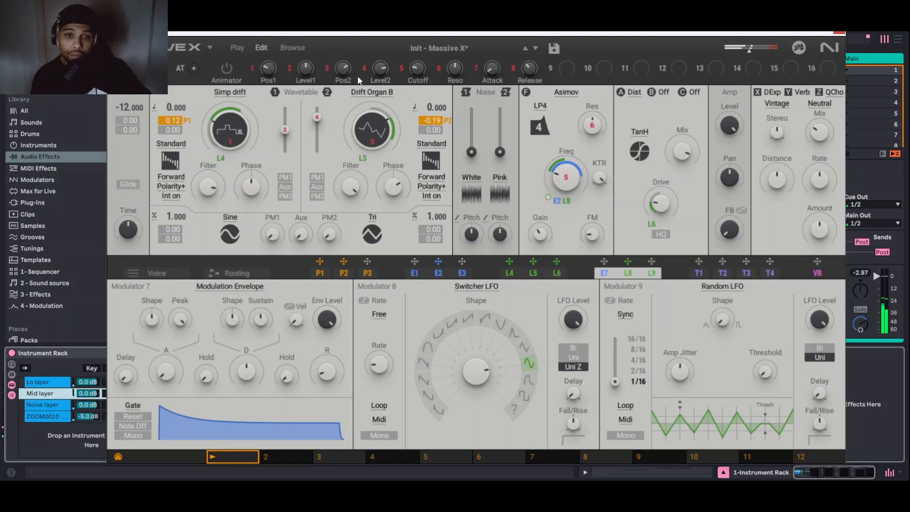
Step: Examine the Mid layer's P1 and P2 performer curves and its DExp, Verb and QCho effects
left_click(319, 273)
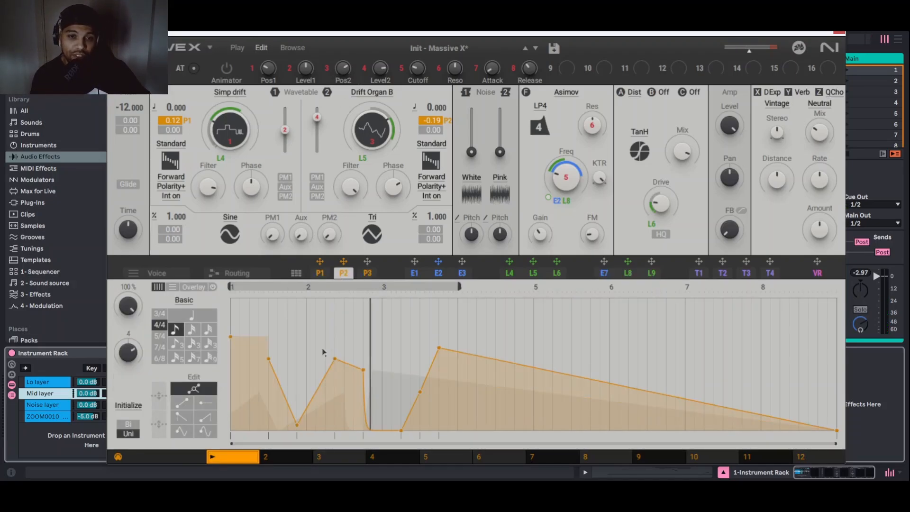
left_click(344, 274)
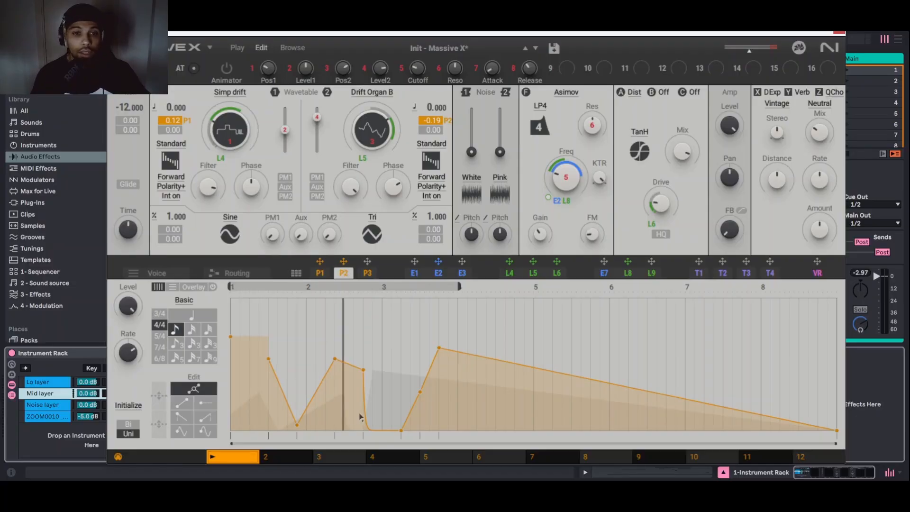
left_click(772, 93)
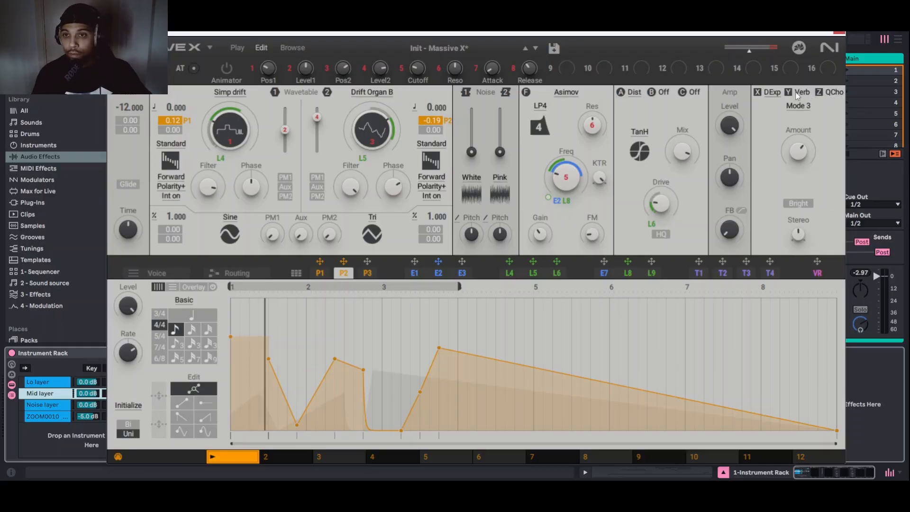
left_click(808, 93)
left_click(835, 93)
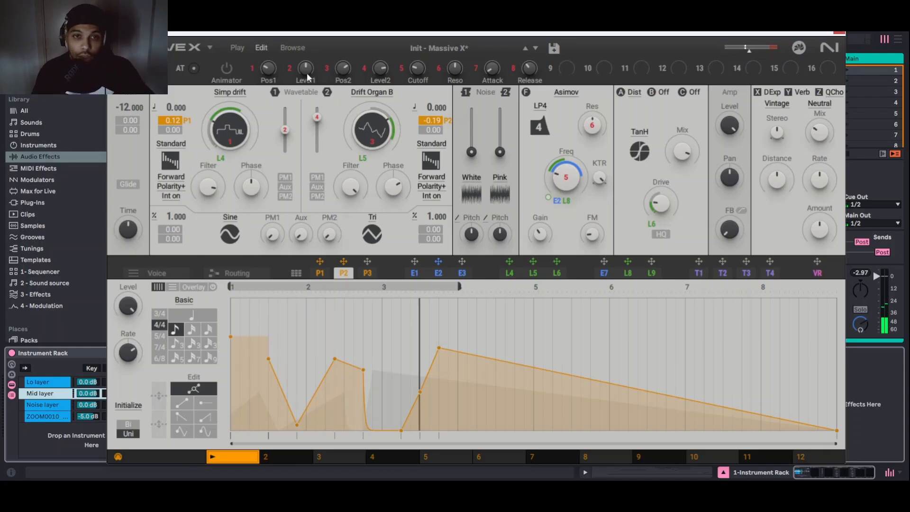
Step: Move the Massive X window clear of the Instrument Rack and activate the Lo layer together with the Mid layer
left_click_drag(305, 33, 409, 42)
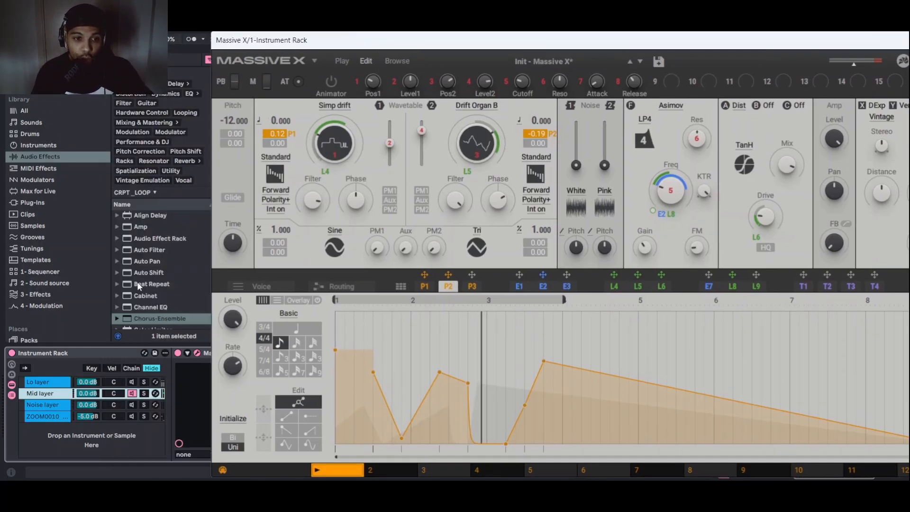
left_click(132, 393)
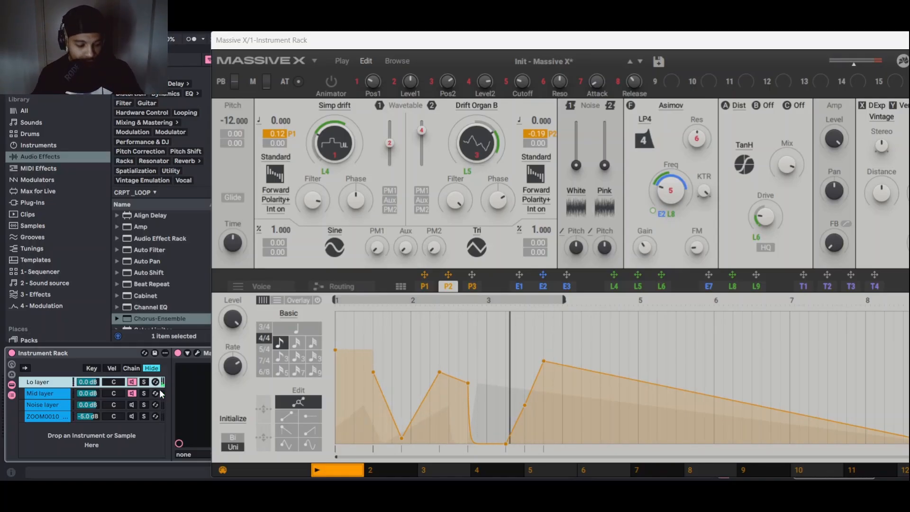
Step: Solo the Noise layer, open its Massive X and examine the sound choices for the first noise source
left_click(144, 405)
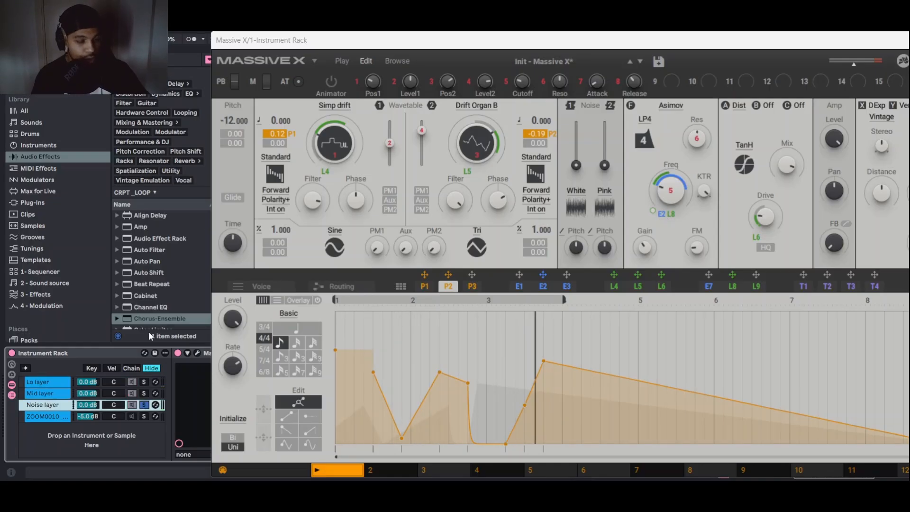
left_click(197, 354)
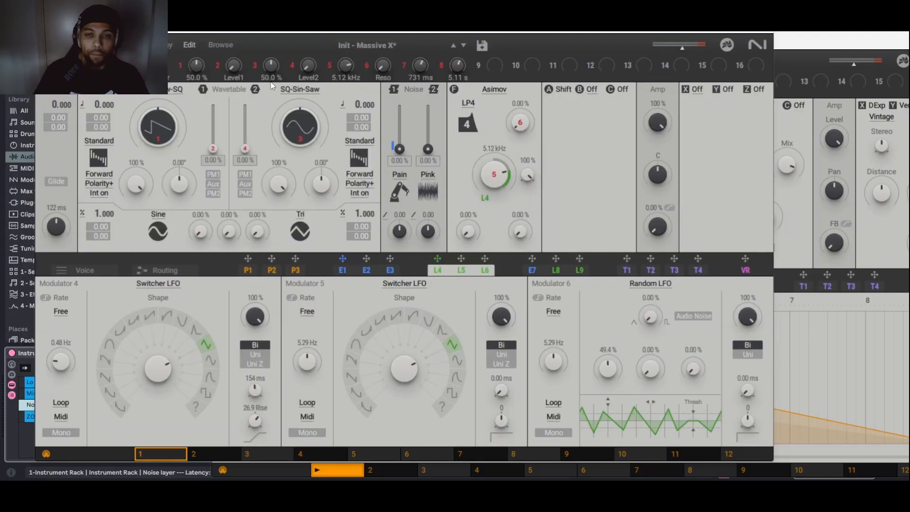
left_click(400, 176)
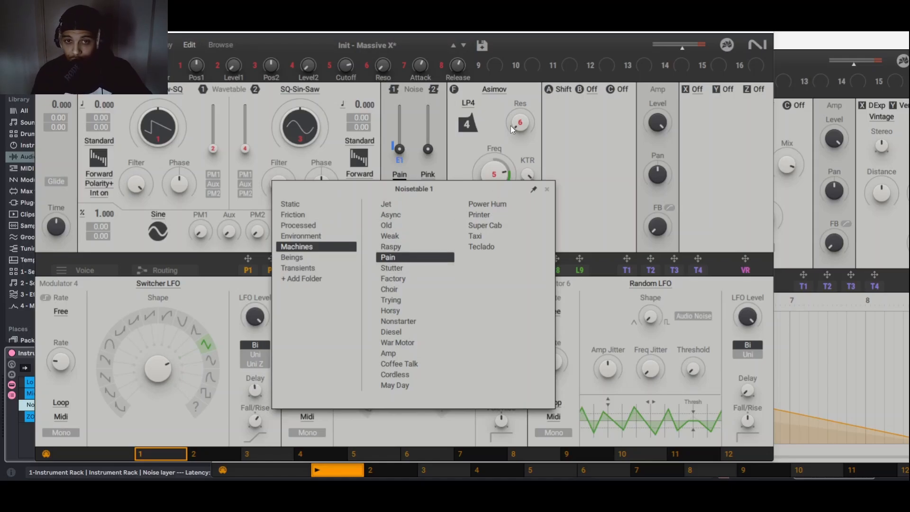
left_click(541, 150)
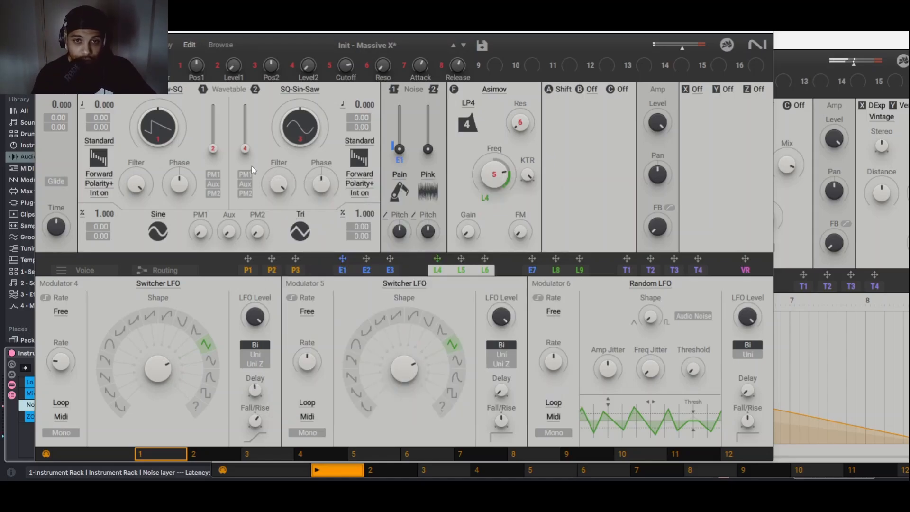
Step: Clear both Massive X windows off the set and turn off the Noise layer's solo
left_click_drag(276, 33, 458, 58)
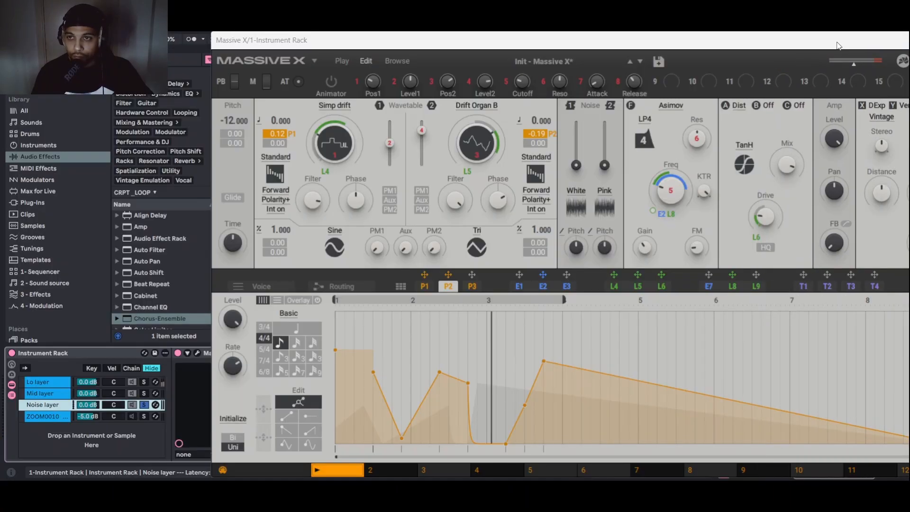
left_click_drag(839, 46, 651, 75)
left_click(754, 70)
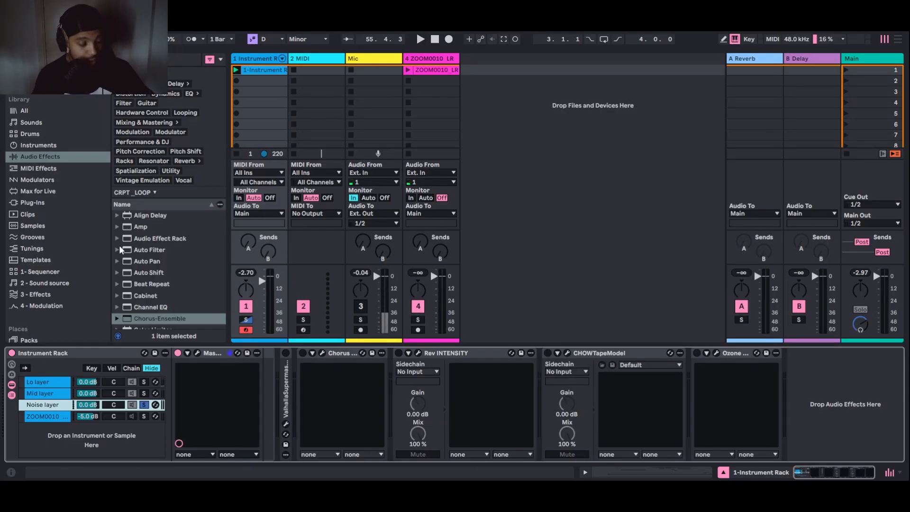
left_click(144, 404)
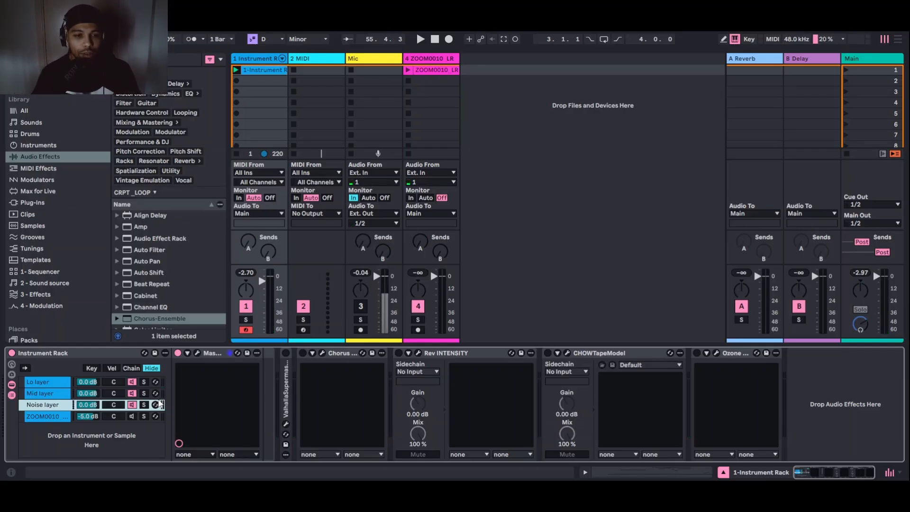
Step: Solo the ZOOM0010 sample layer and bypass its Auto Pan and Chorus-Ensemble effects
left_click(47, 421)
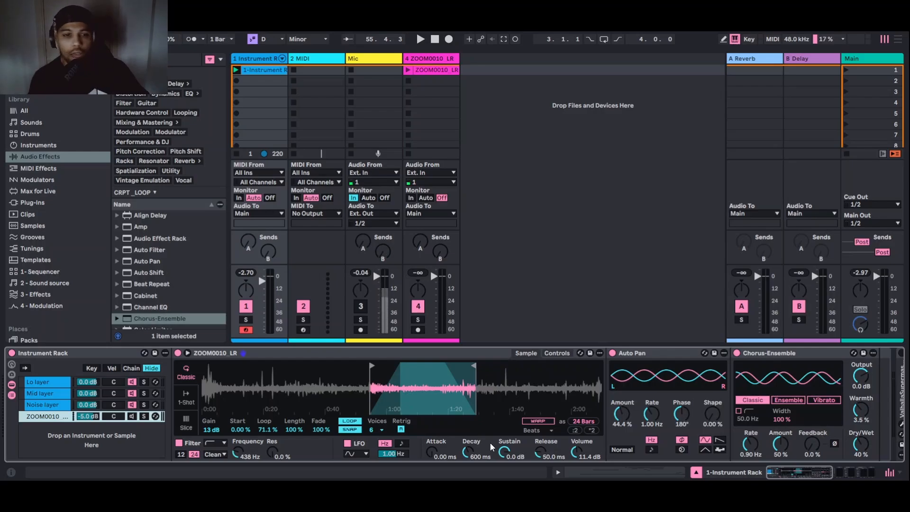
left_click(144, 416)
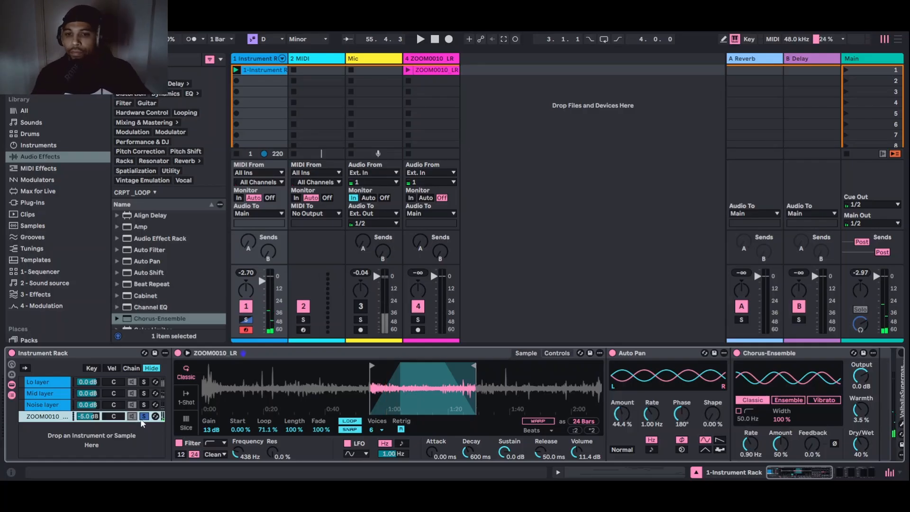
left_click(612, 353)
left_click(736, 353)
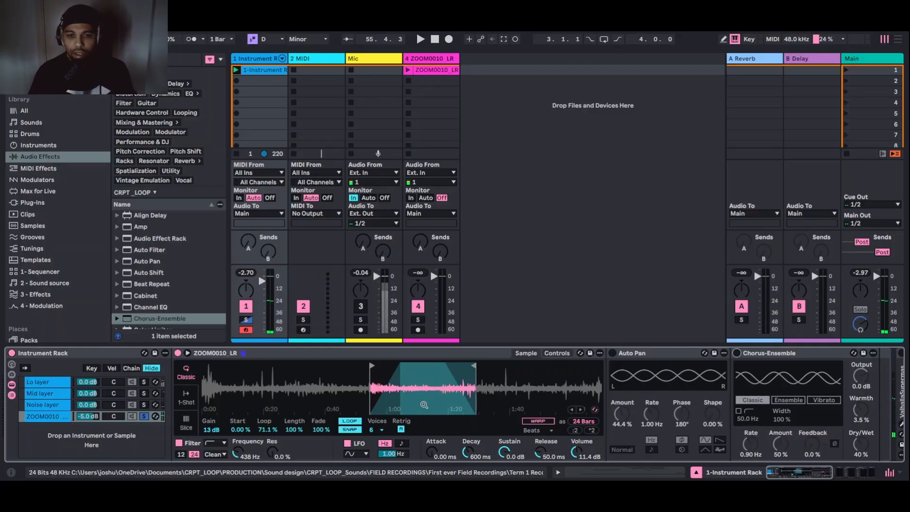
Step: Re-enable Auto Pan and Chorus-Ensemble on the ZOOM0010 layer and turn off its solo
left_click(612, 353)
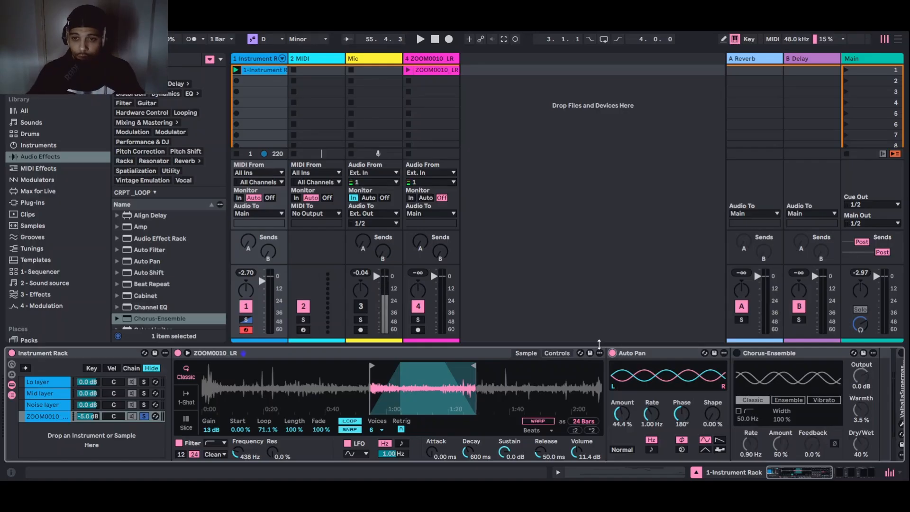
left_click(736, 353)
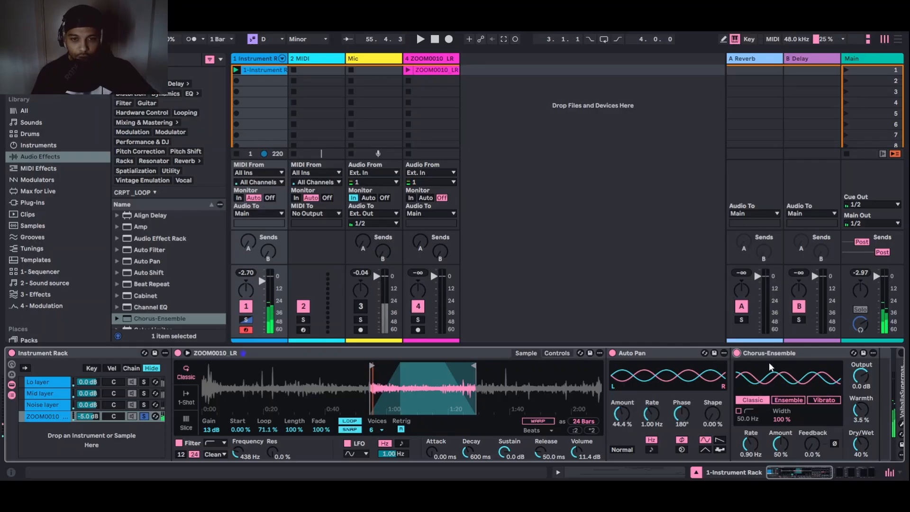
left_click(141, 416)
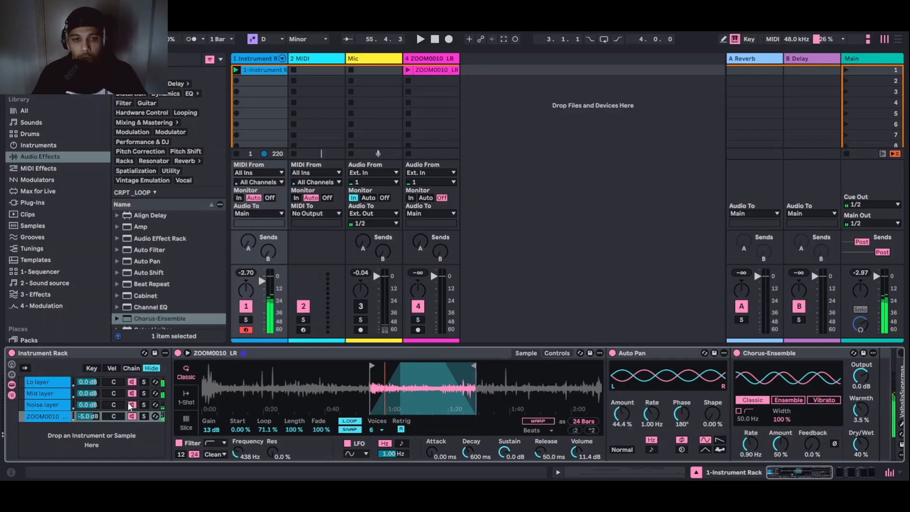
Step: Collapse the ZOOM0010 sampler, Auto Pan and Chorus-Ensemble devices in the device chain
double_click(315, 354)
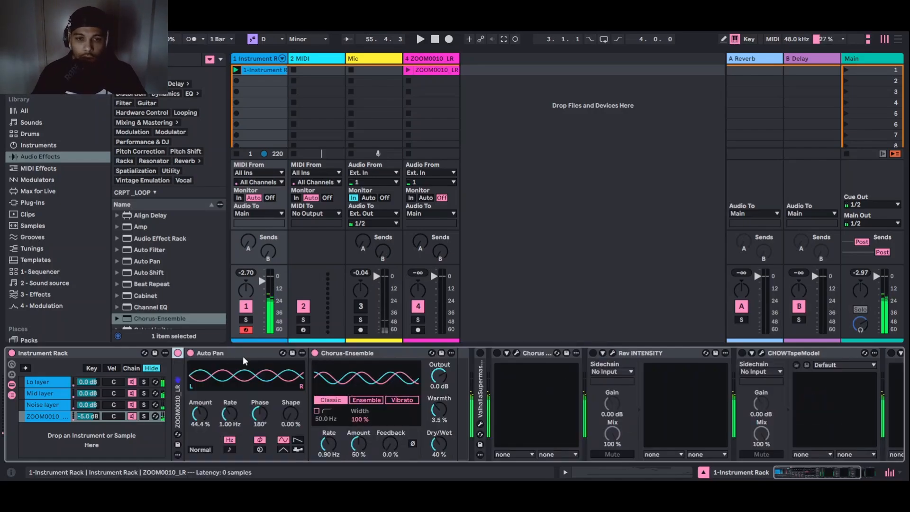
double_click(226, 354)
double_click(255, 355)
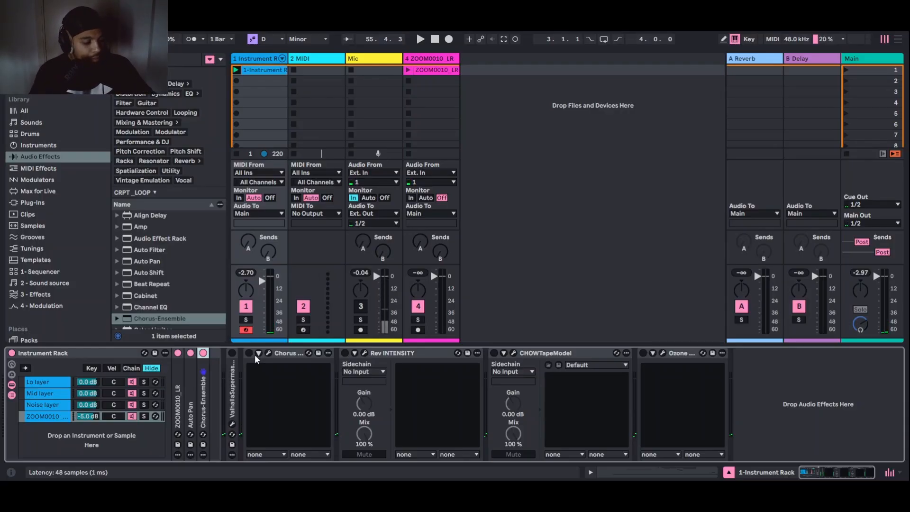
Step: Activate and unfold ValhallaSupermassive, then review its reverb settings in the plug-in window and close it
left_click(232, 353)
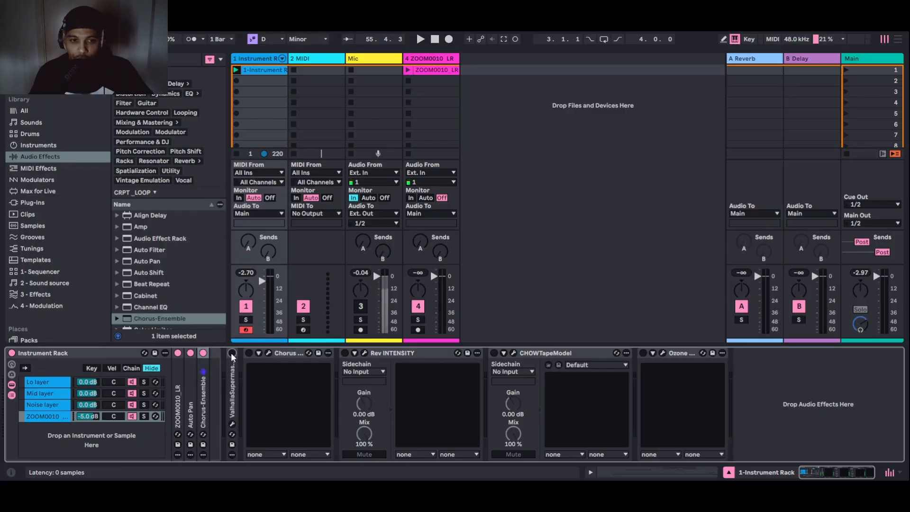
left_click(232, 352)
double_click(230, 394)
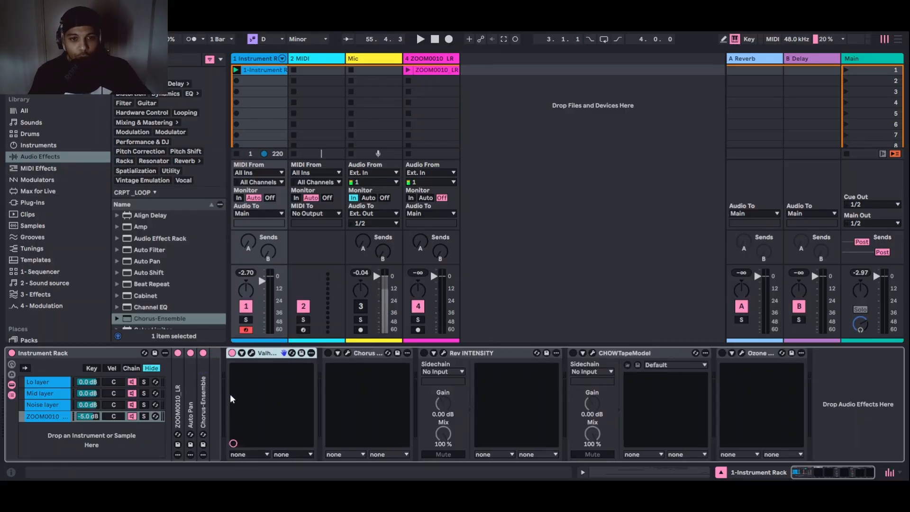
left_click(252, 353)
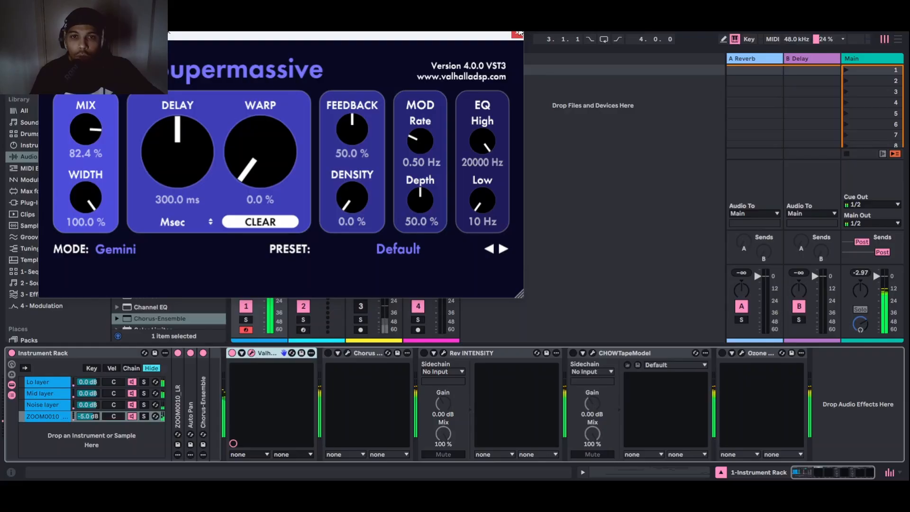
left_click(518, 35)
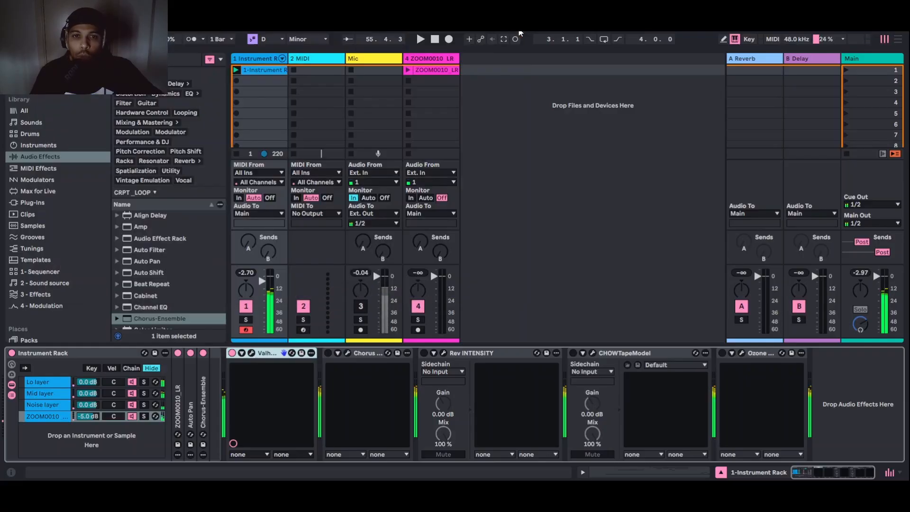
Step: Activate the Chorus DIMENSION-D effect and compare the sound with its power off and on in its plug-in window
left_click(328, 353)
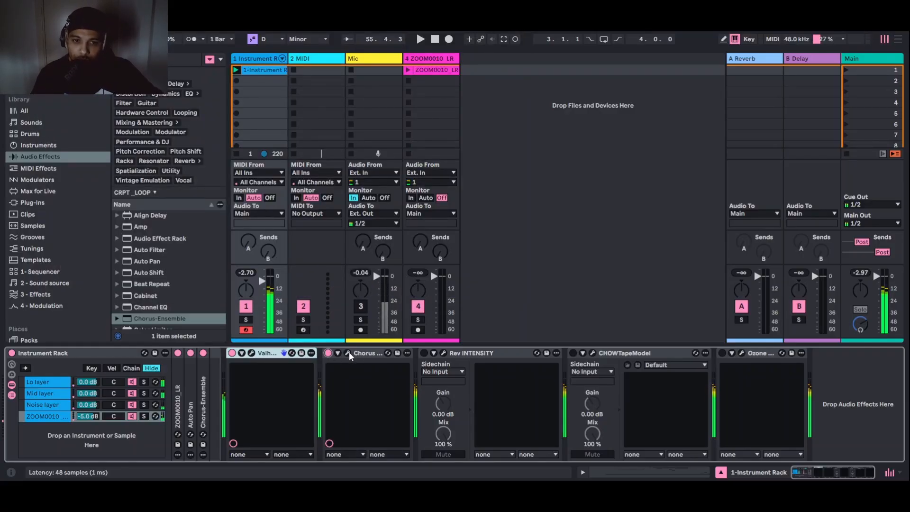
left_click(349, 354)
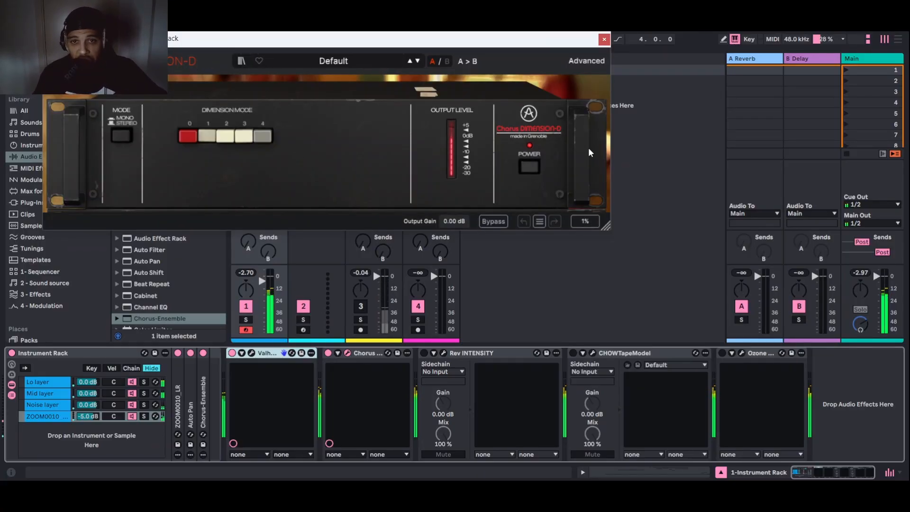
left_click(525, 170)
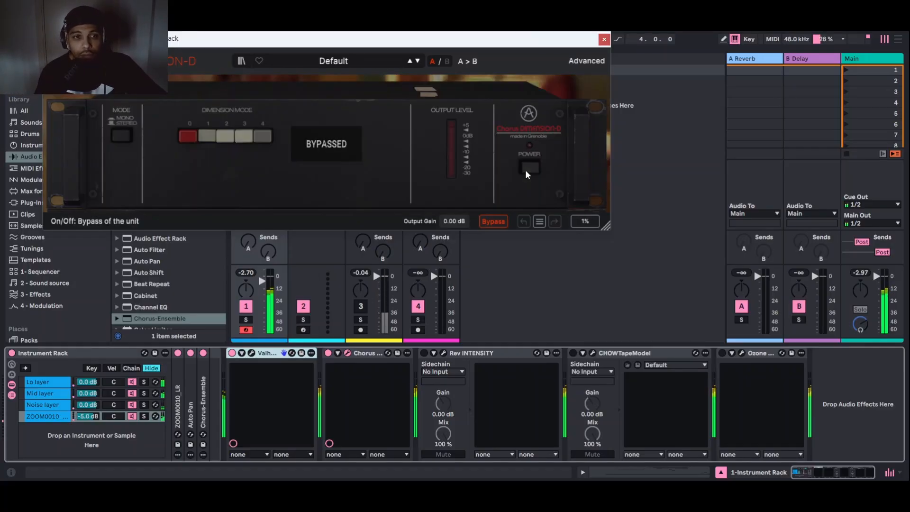
left_click(529, 167)
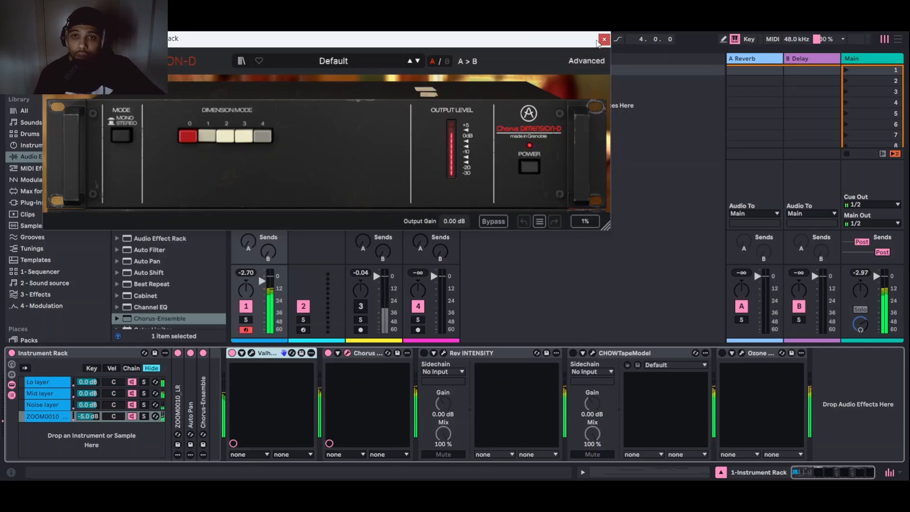
left_click(601, 42)
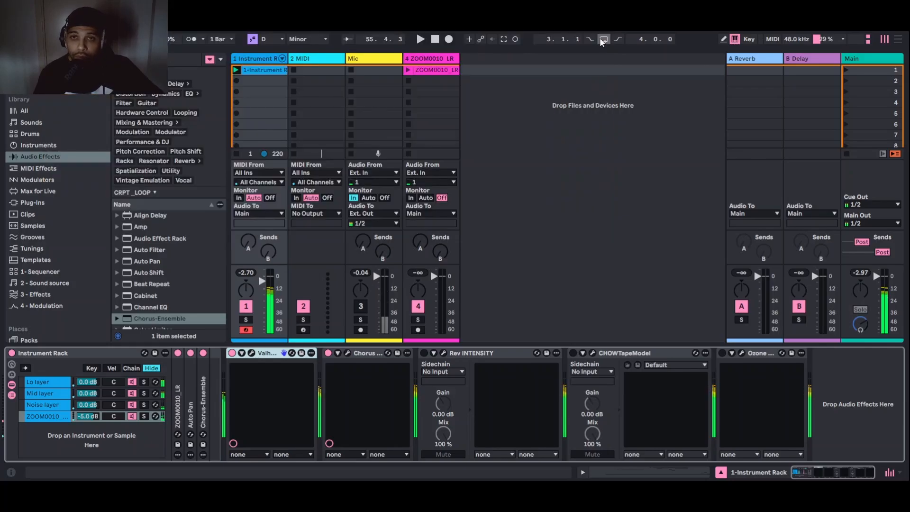
Step: Activate Rev INTENSITY and audition its dry/wet balance at 1.00 before restoring the original mix and closing it
left_click(423, 353)
left_click(443, 354)
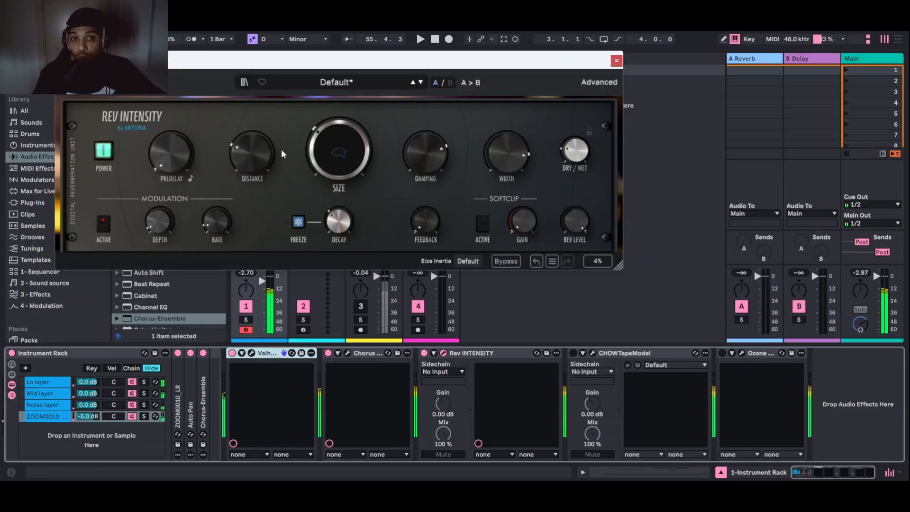
mouse_move(338, 178)
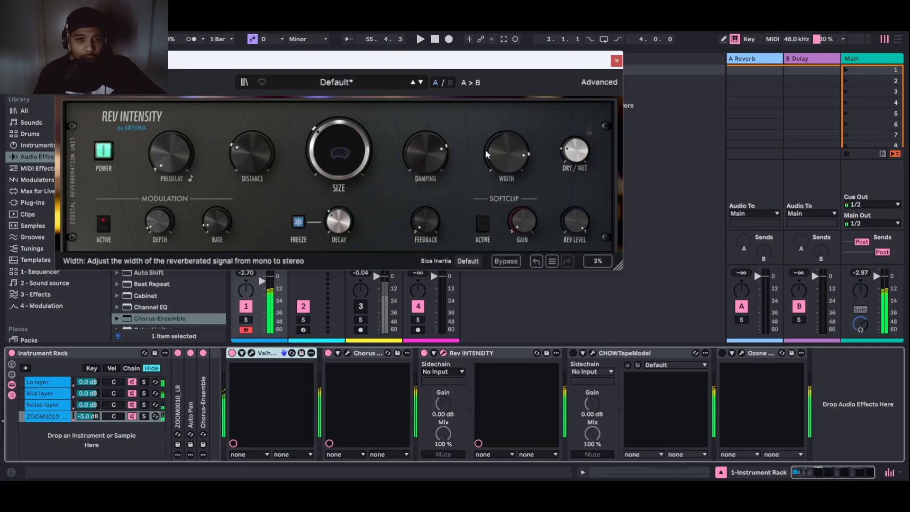
mouse_move(578, 157)
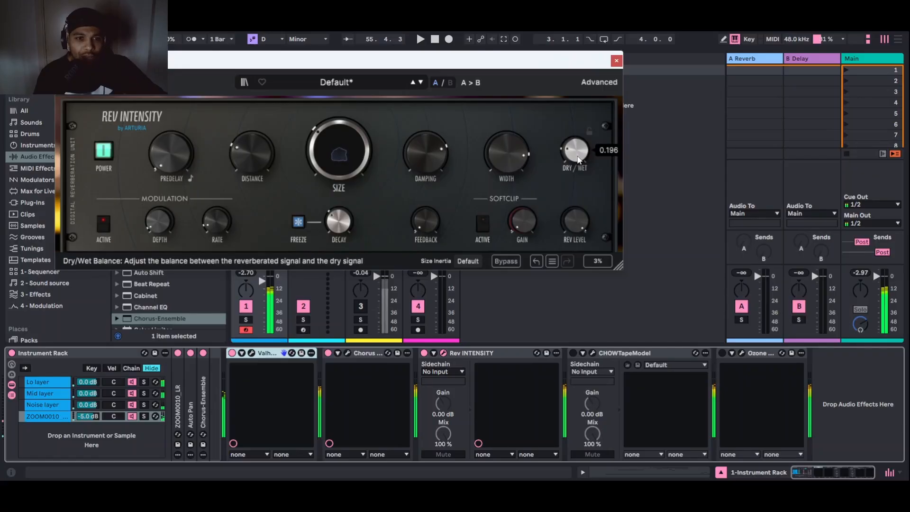
left_click_drag(576, 155, 576, 80)
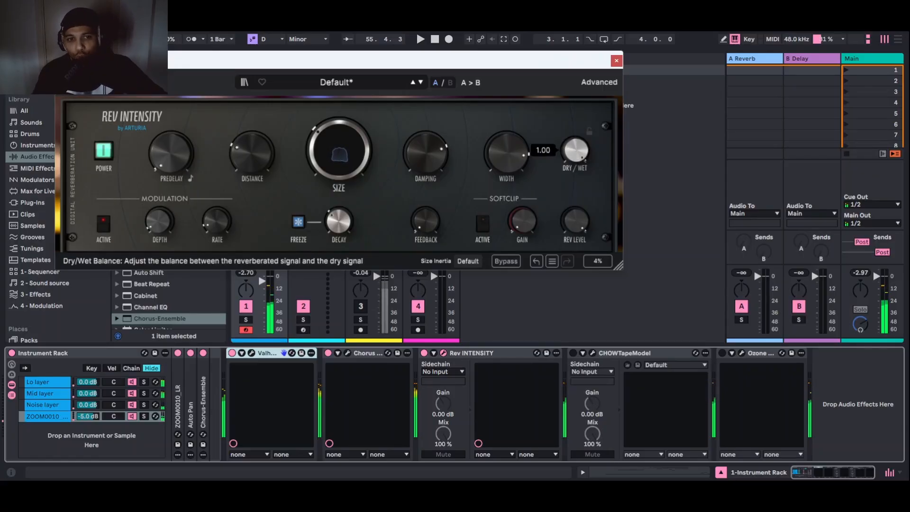
left_click_drag(577, 81, 577, 160)
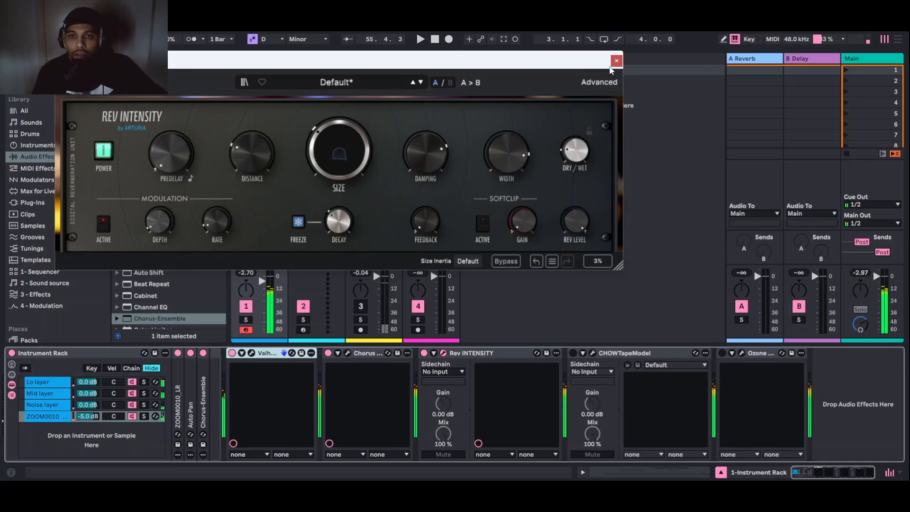
left_click(616, 60)
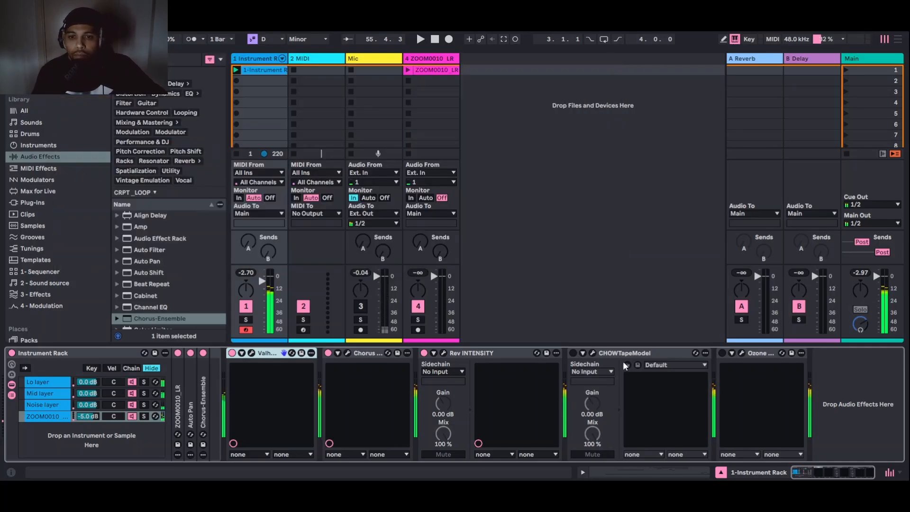
Step: Activate CHOWTapeModel, review its tape, flutter and wow settings, and close its window
left_click(573, 353)
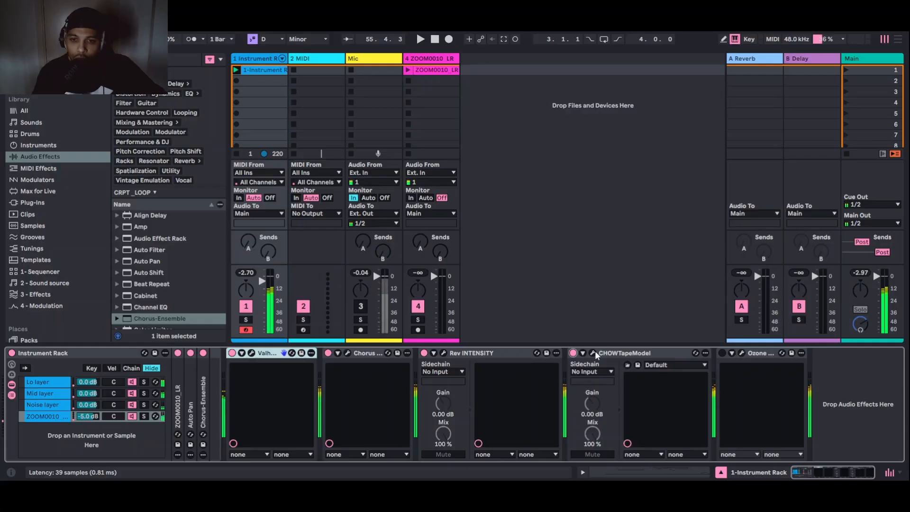
left_click(594, 353)
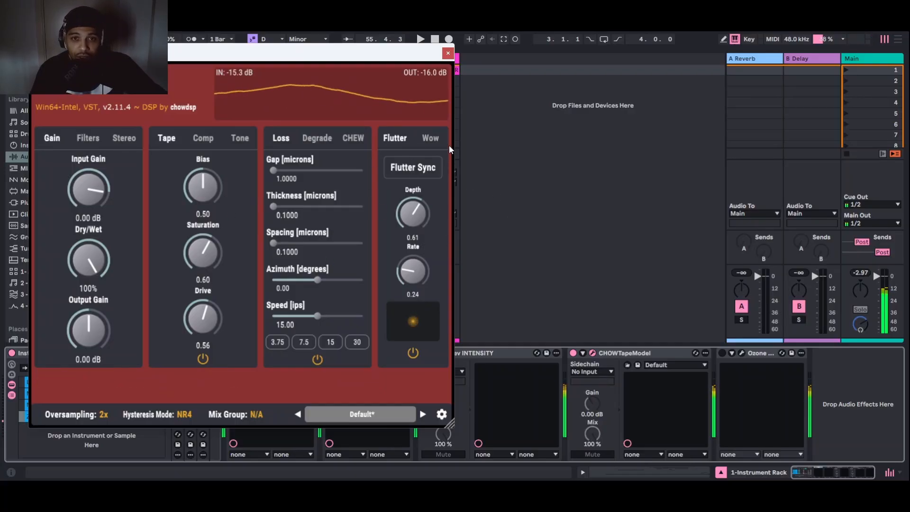
left_click(429, 140)
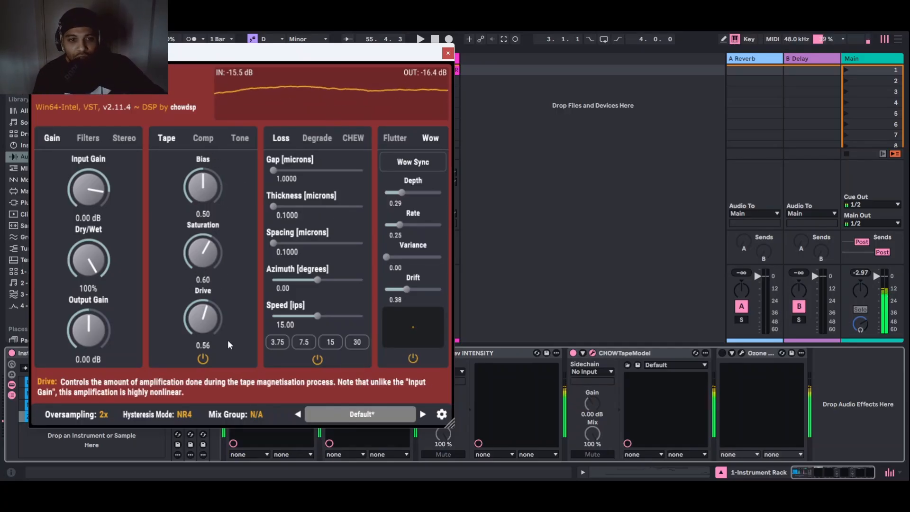
left_click(448, 55)
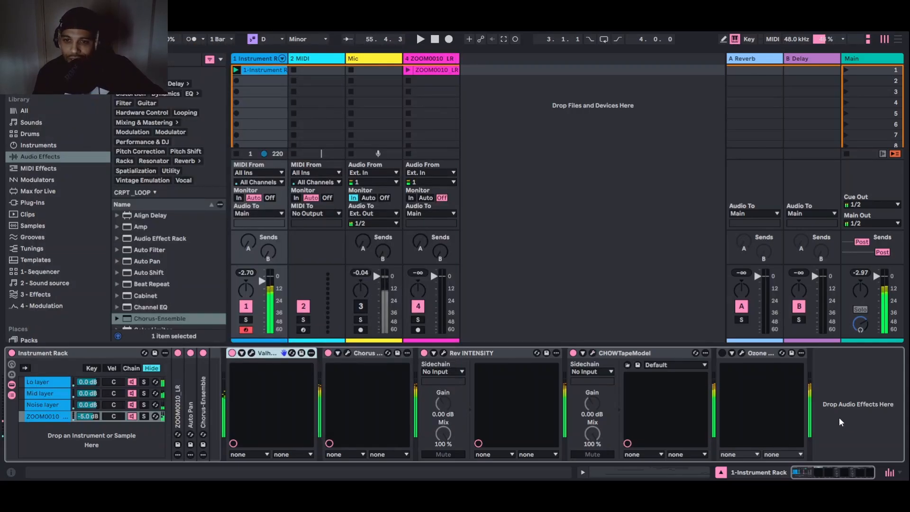
Step: Activate the Ozone tape effect, set its input drive to 0.4 dB and close its window
left_click(722, 353)
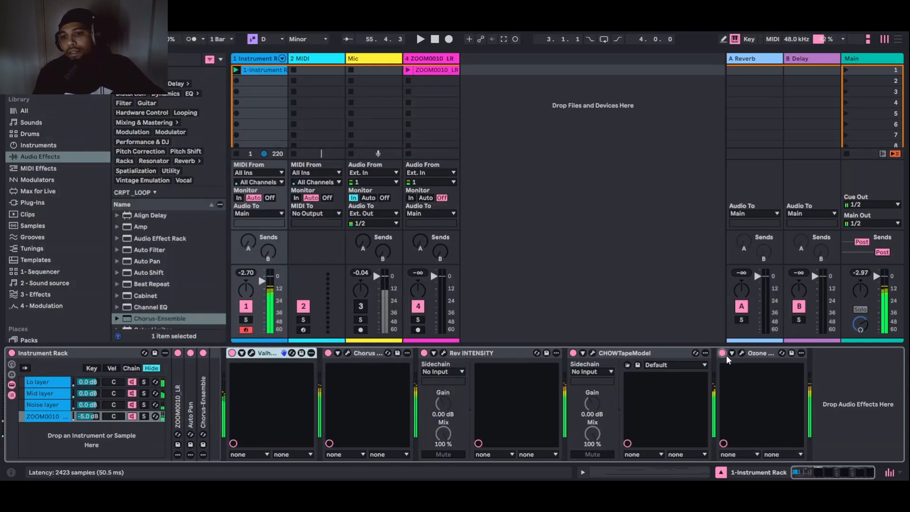
left_click(742, 354)
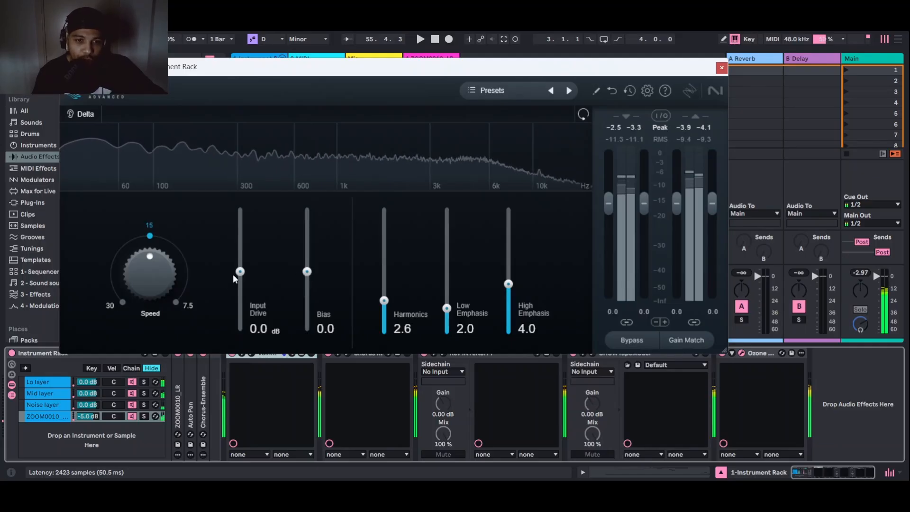
left_click_drag(239, 272, 238, 267)
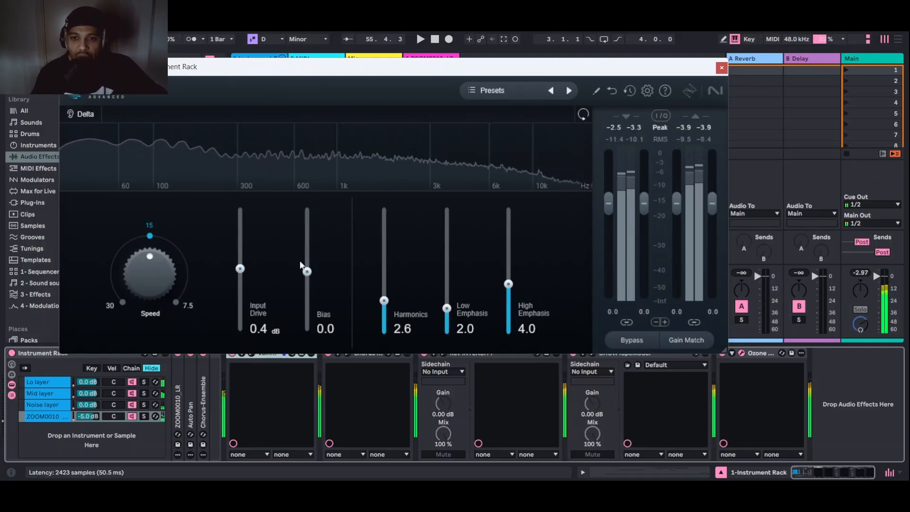
left_click(722, 68)
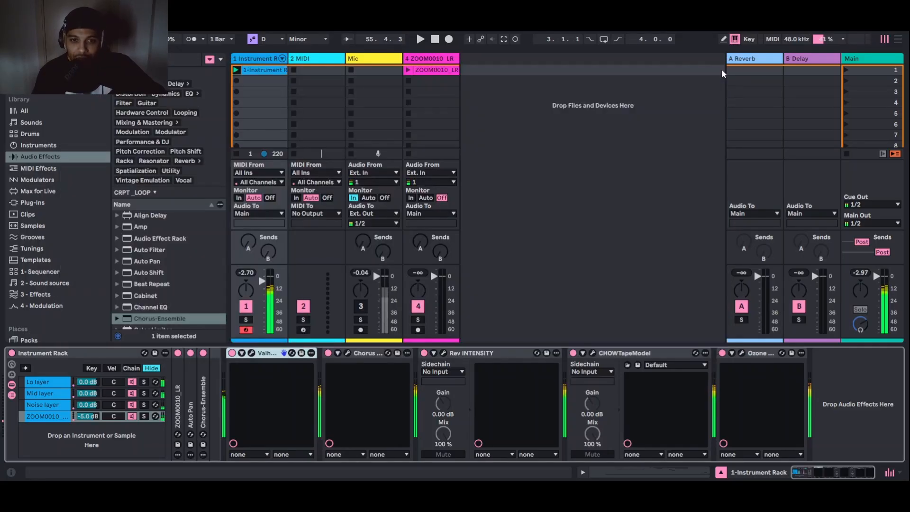